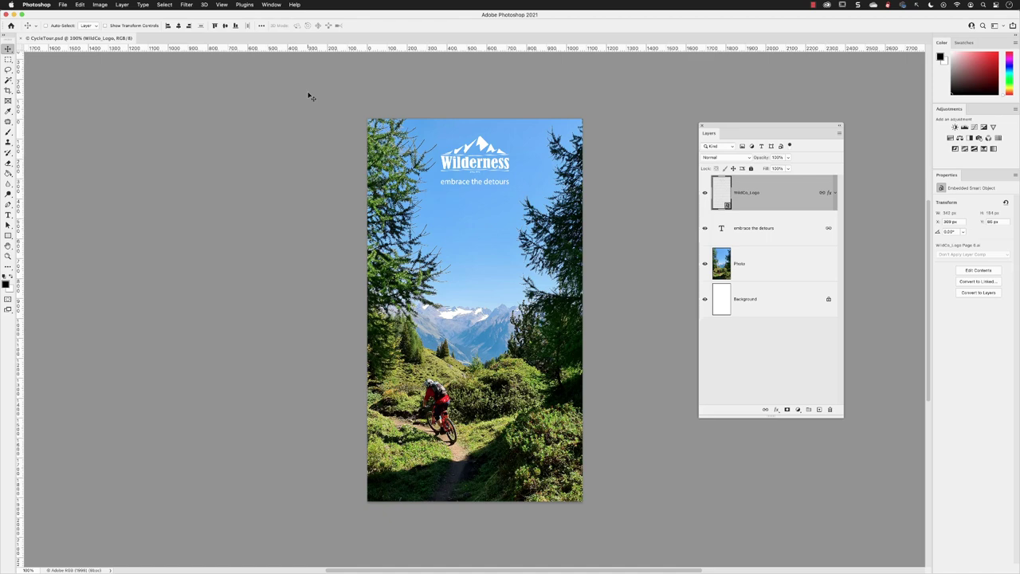
Step: Open File > Export > Export As for the CycleTour artwork
left_click(69, 6)
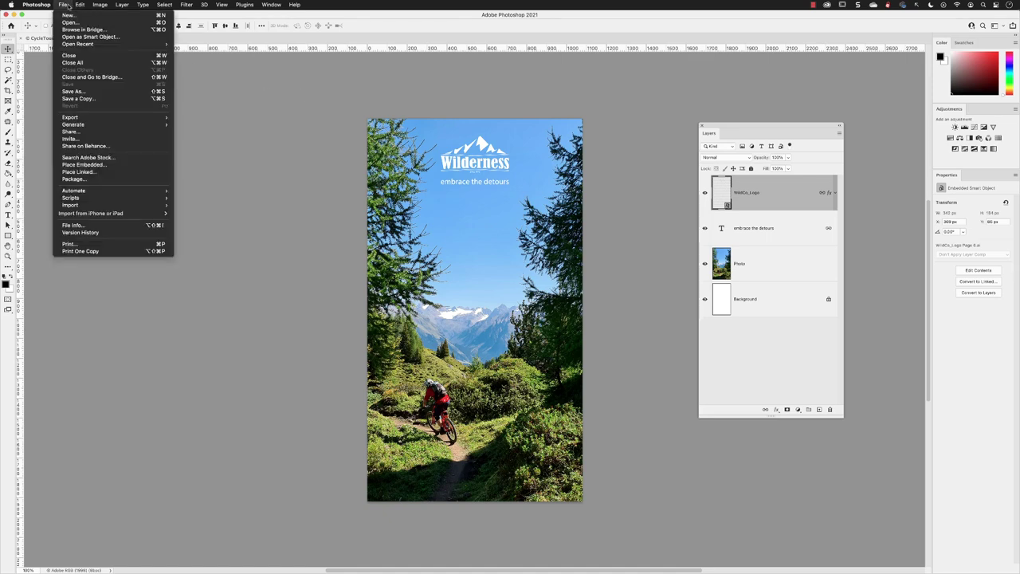
mouse_move(87, 117)
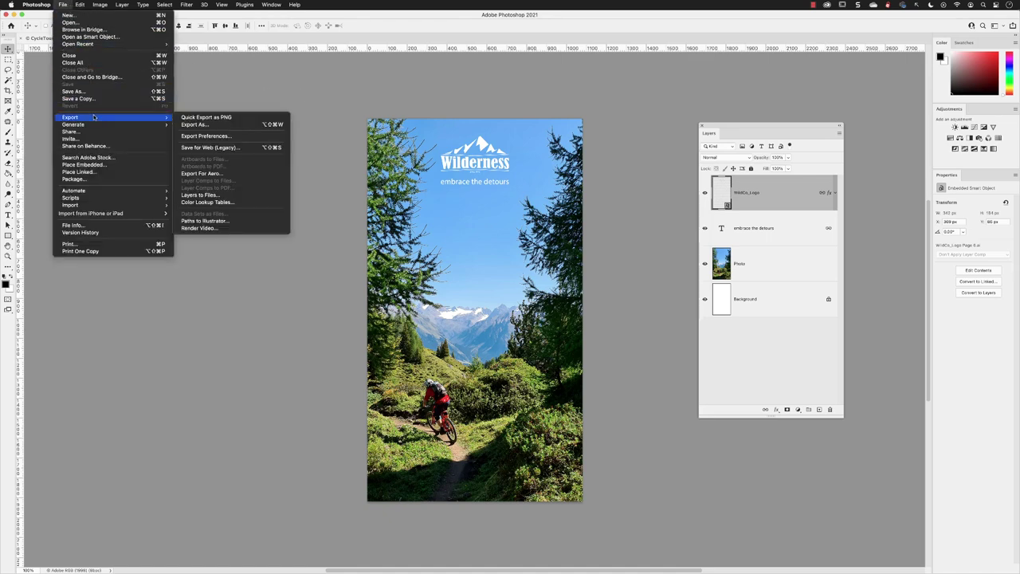
left_click(247, 125)
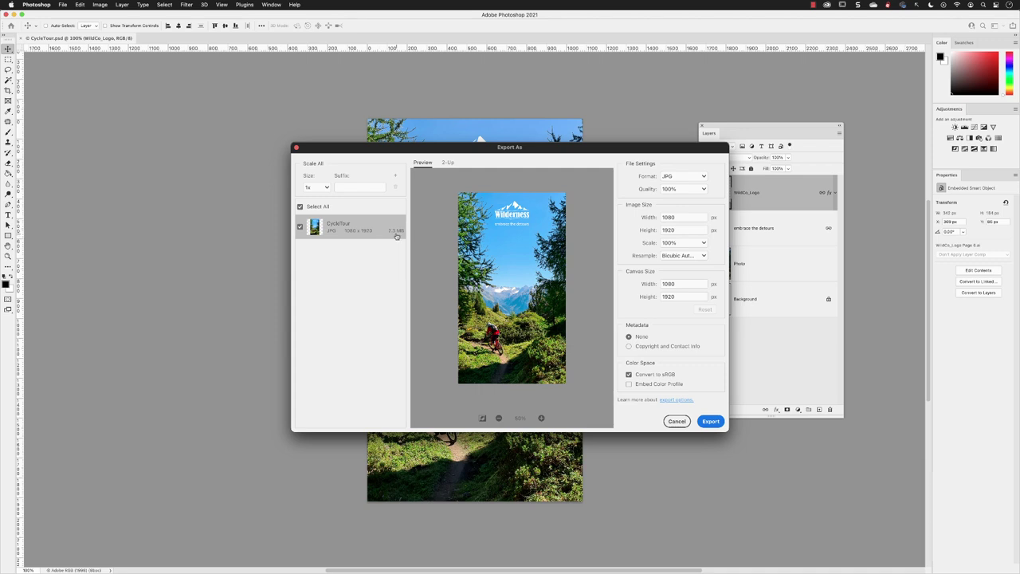
Step: Switch the export format from JPG to PNG, turning off Transparency and turning on Smaller File (8-bit)
left_click(696, 178)
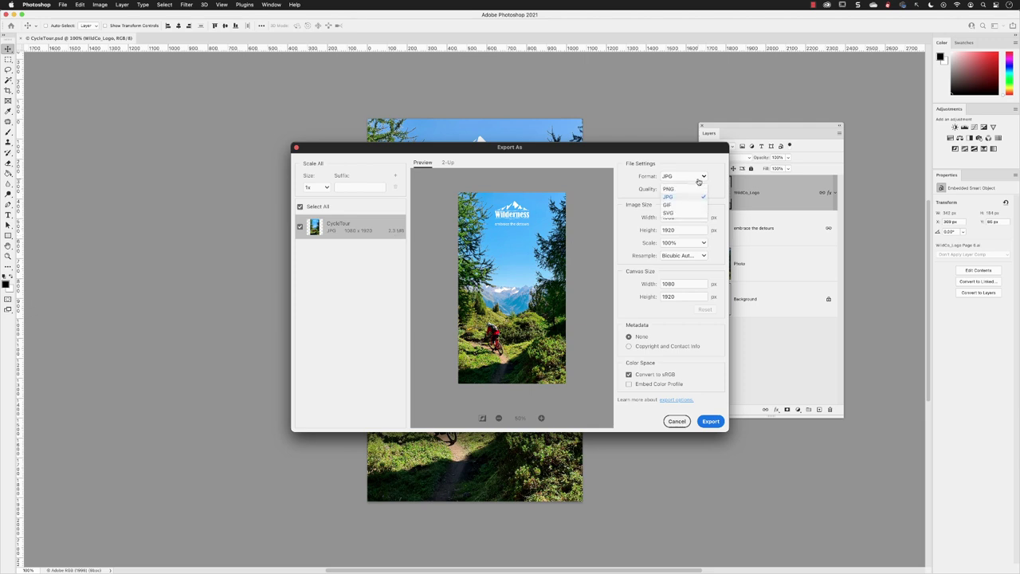
left_click(686, 189)
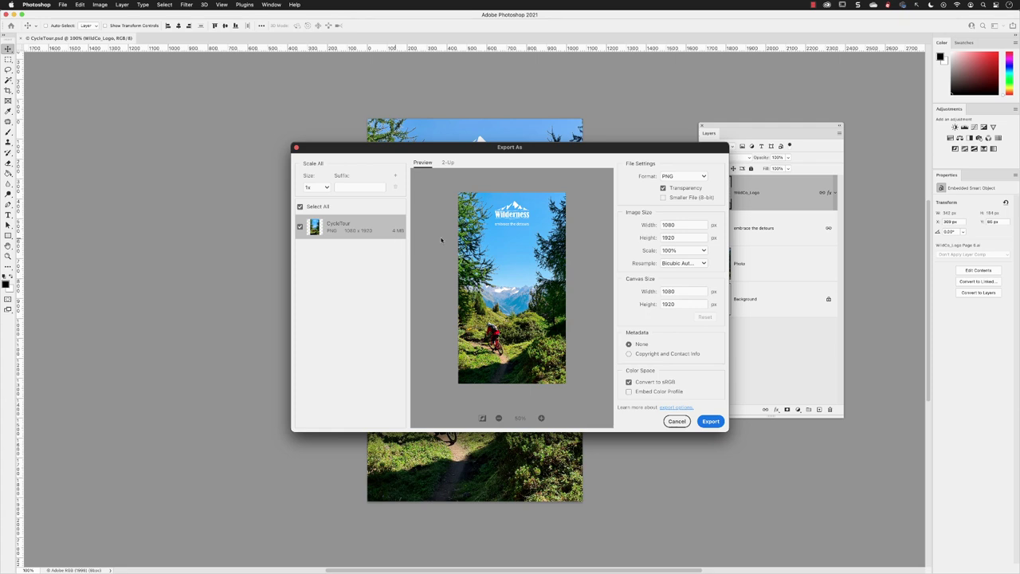
left_click(663, 189)
left_click(663, 199)
Step: Enlarge the Export As dialog and magnify the preview to 400%
left_click_drag(727, 429, 966, 550)
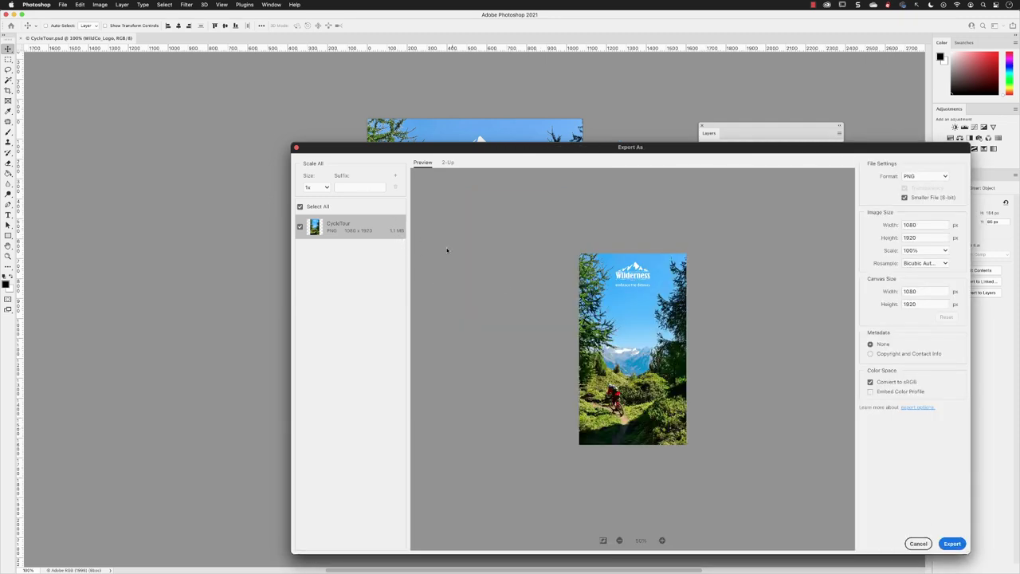
left_click_drag(294, 144, 110, 57)
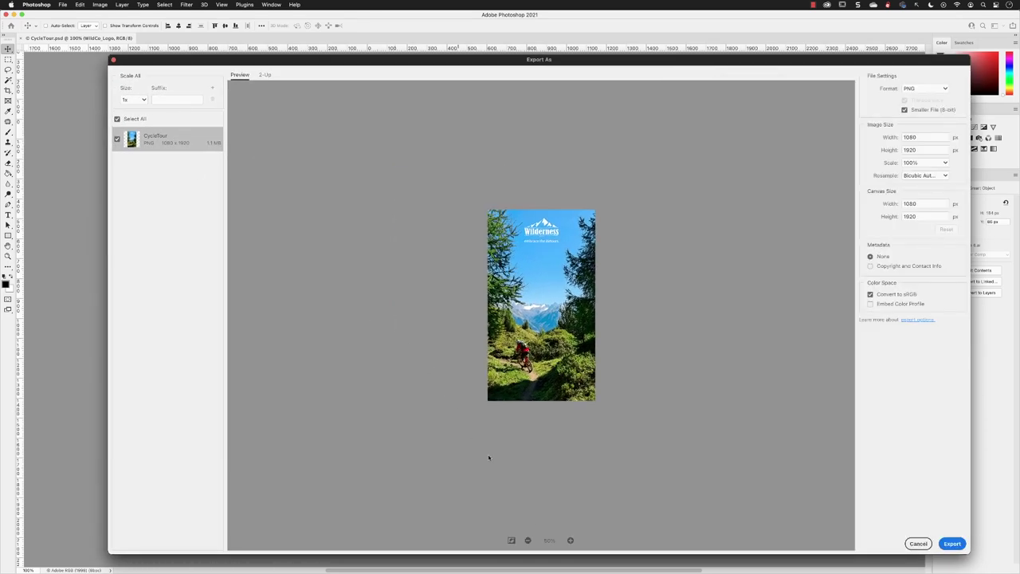
left_click(570, 540)
left_click(570, 540)
left_click(571, 540)
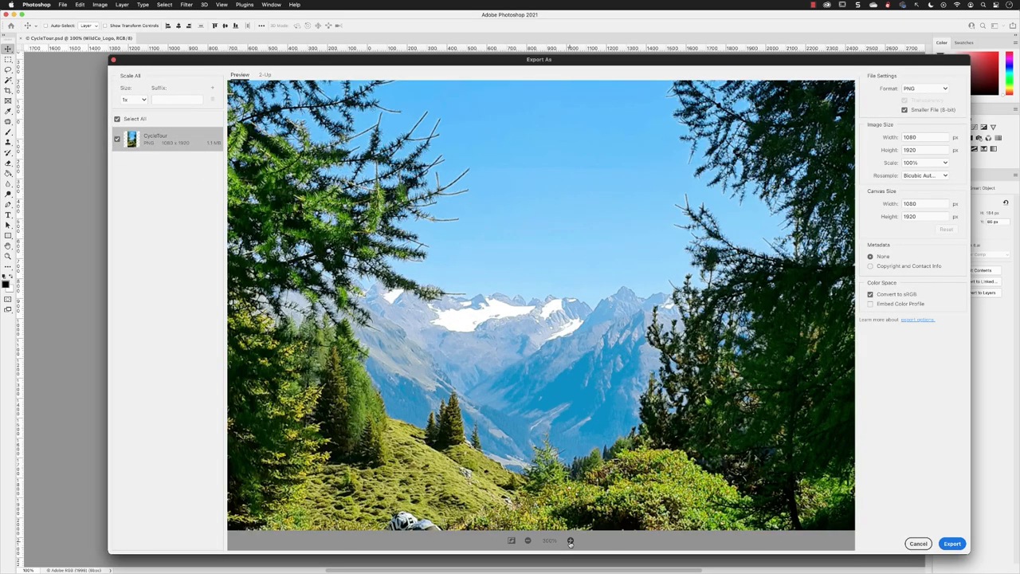
left_click(571, 540)
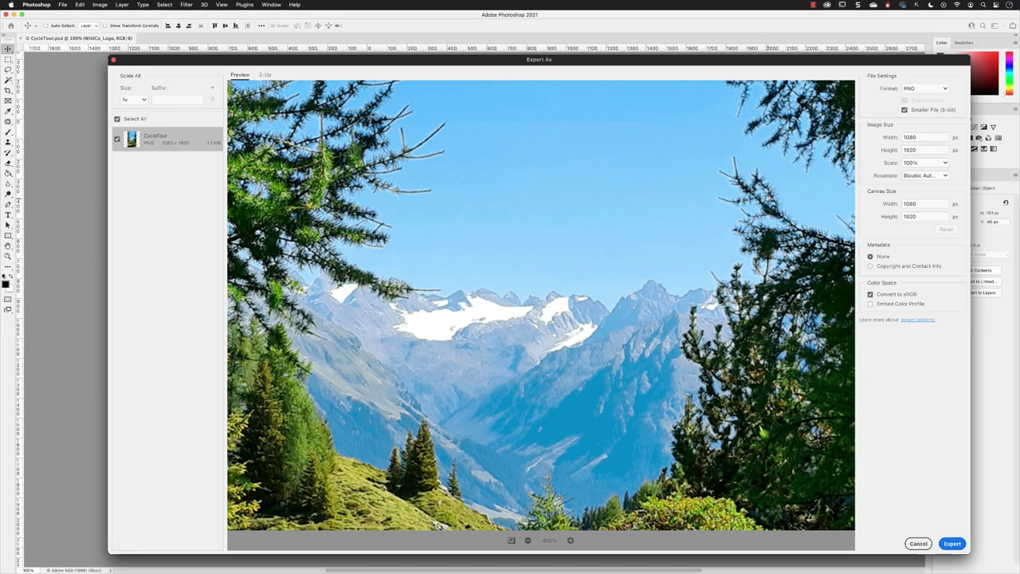
Step: Pan around the 400% preview to inspect the 8-bit image quality
scroll(768, 199, "down", 5)
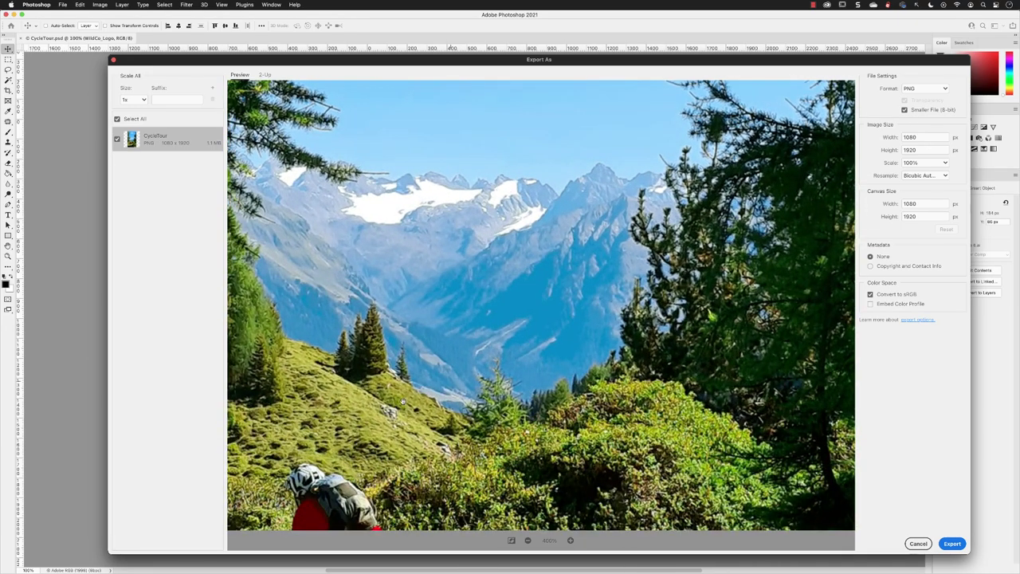
scroll(403, 402, "down", 10)
scroll(403, 401, "left", 5)
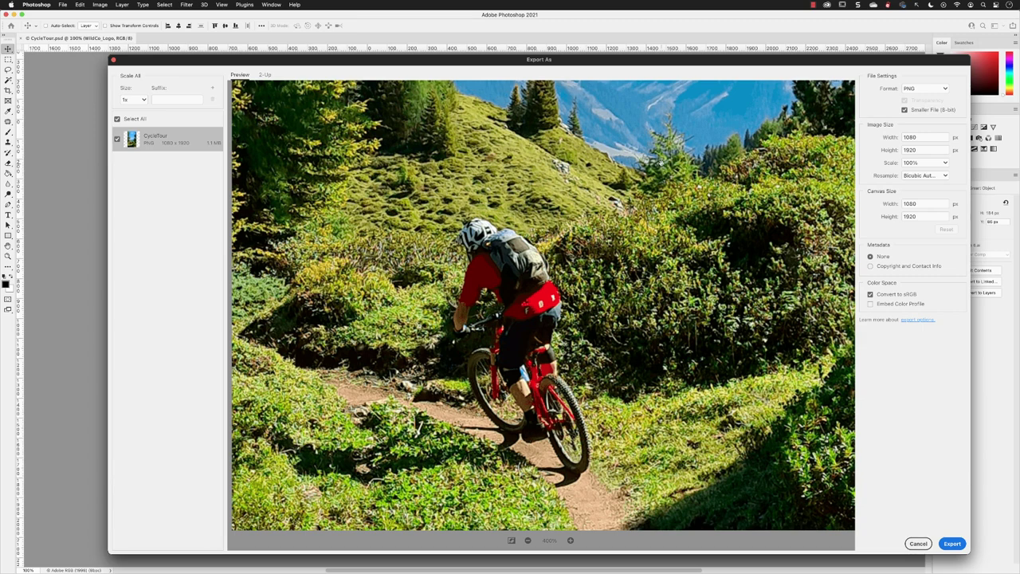
scroll(662, 158, "up", 8)
scroll(661, 158, "right", 3)
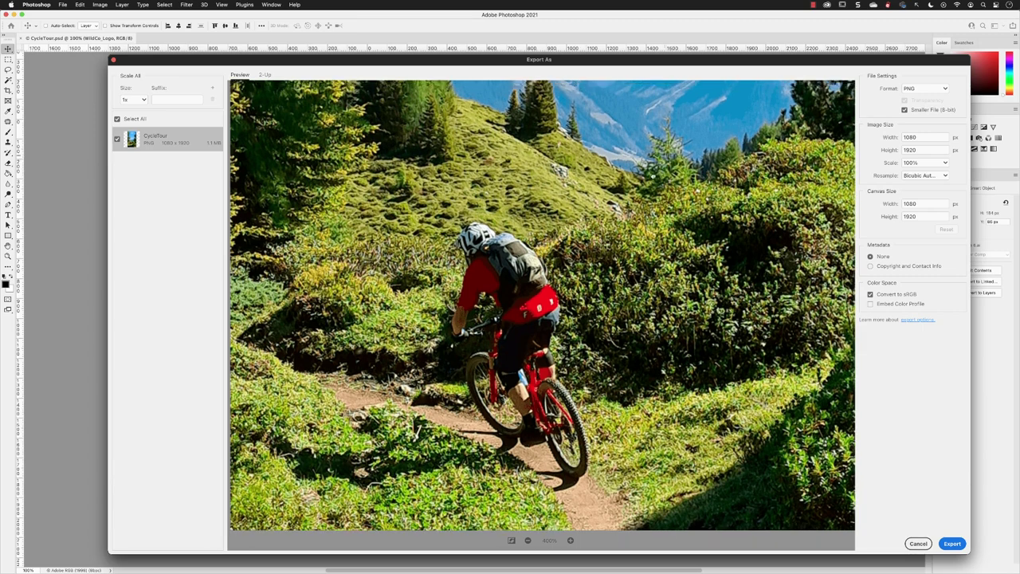
scroll(594, 335, "up", 10)
scroll(595, 335, "right", 6)
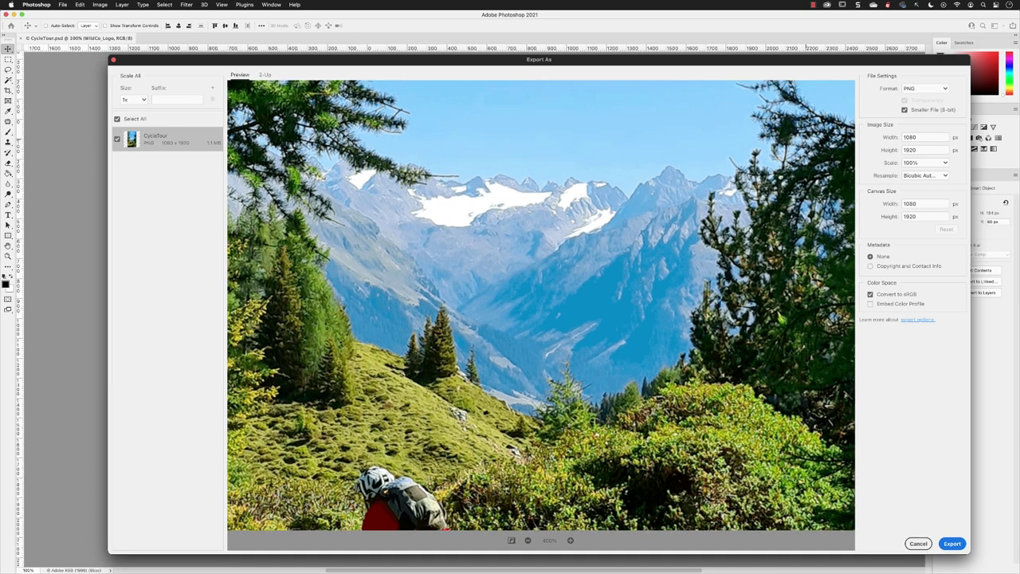
scroll(594, 336, "up", 3)
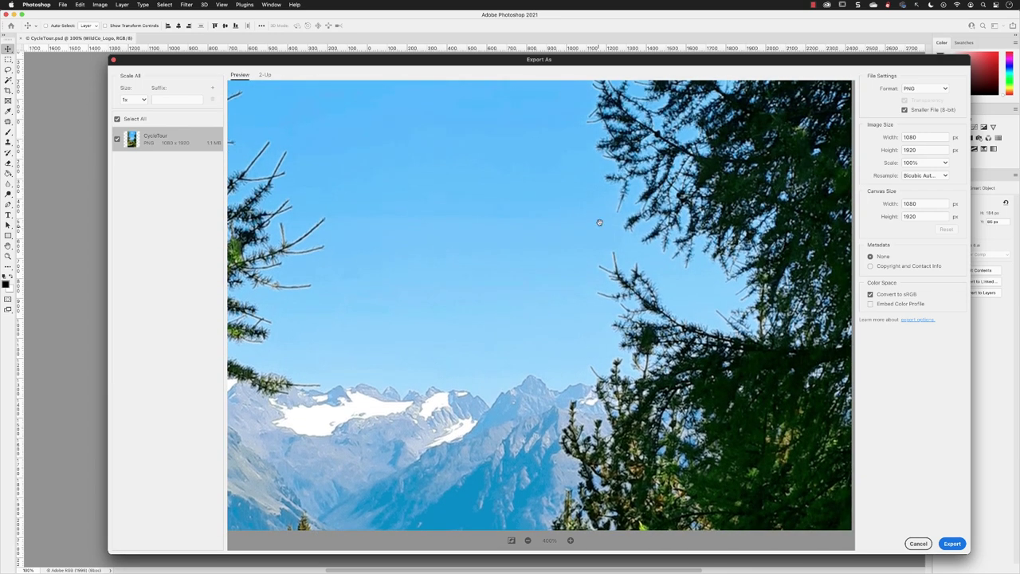
Step: Embed Copyright and Contact Info metadata and export into the Output folder as CycleTour_ExportAs.png
left_click(871, 267)
left_click(952, 544)
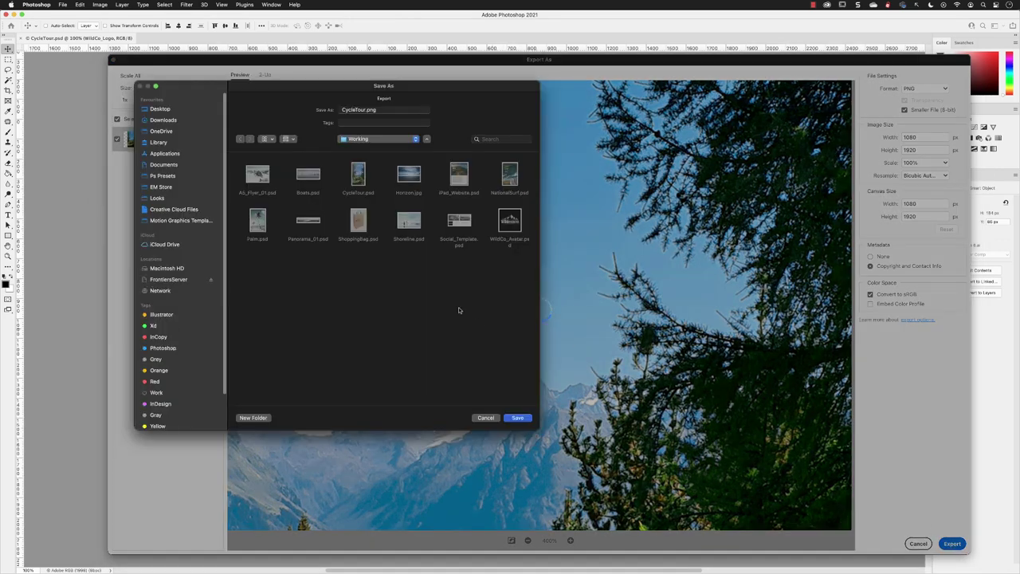
left_click(409, 141)
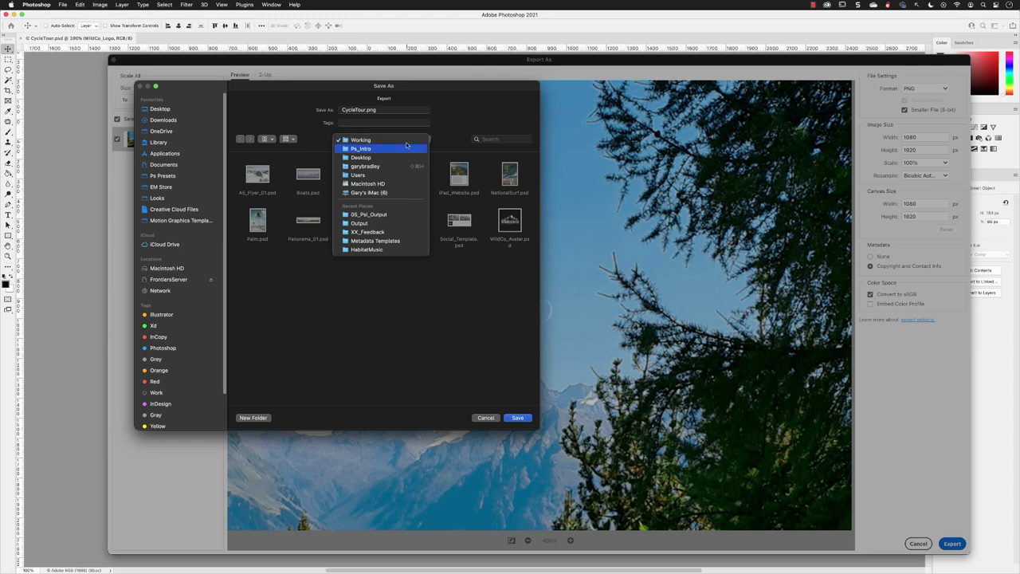
left_click(403, 223)
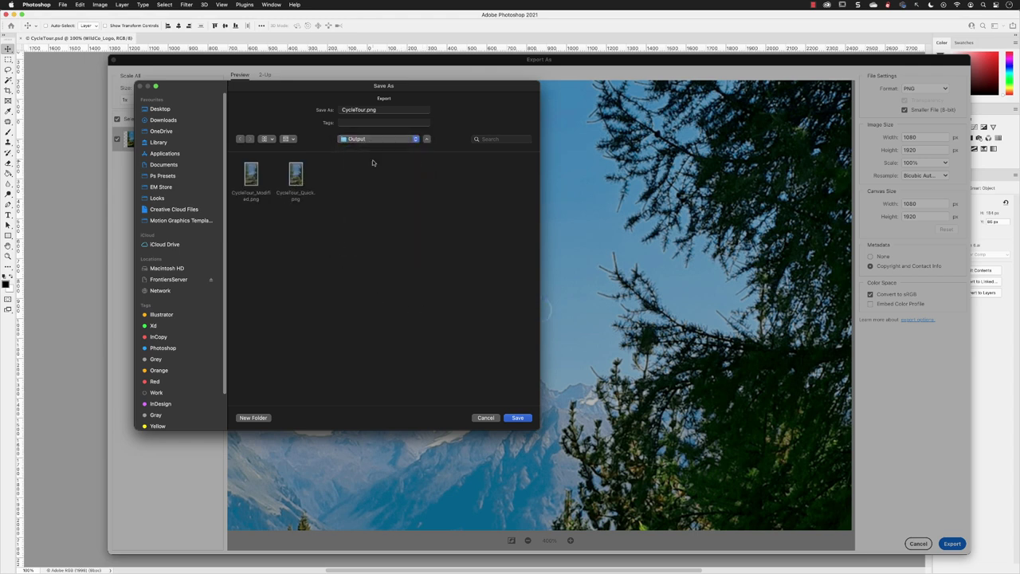
left_click(365, 109)
type("_Export")
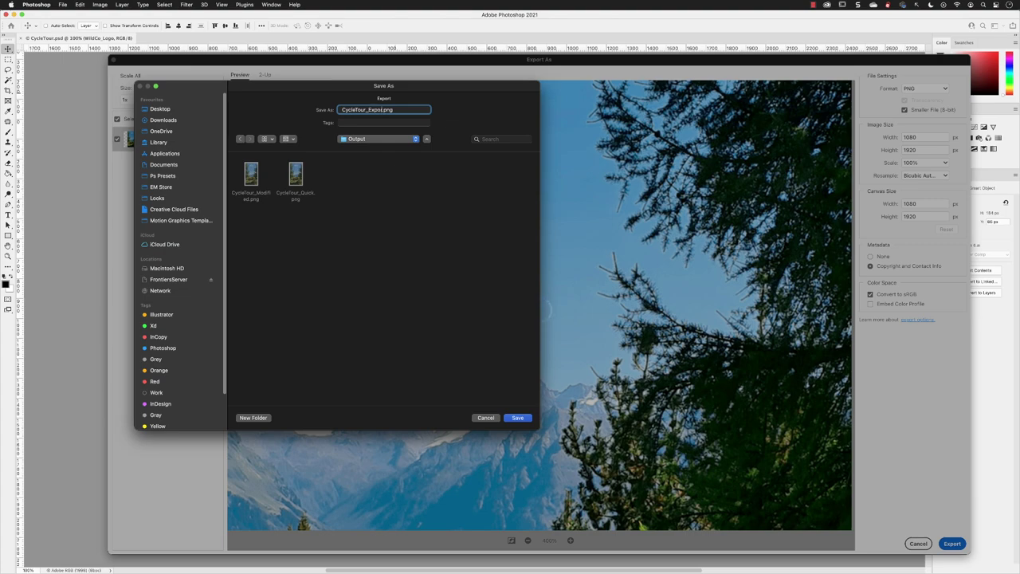
type("As")
Step: Save the export, then select all three CycleTour PNGs in Bridge and open them in Photoshop
left_click(516, 418)
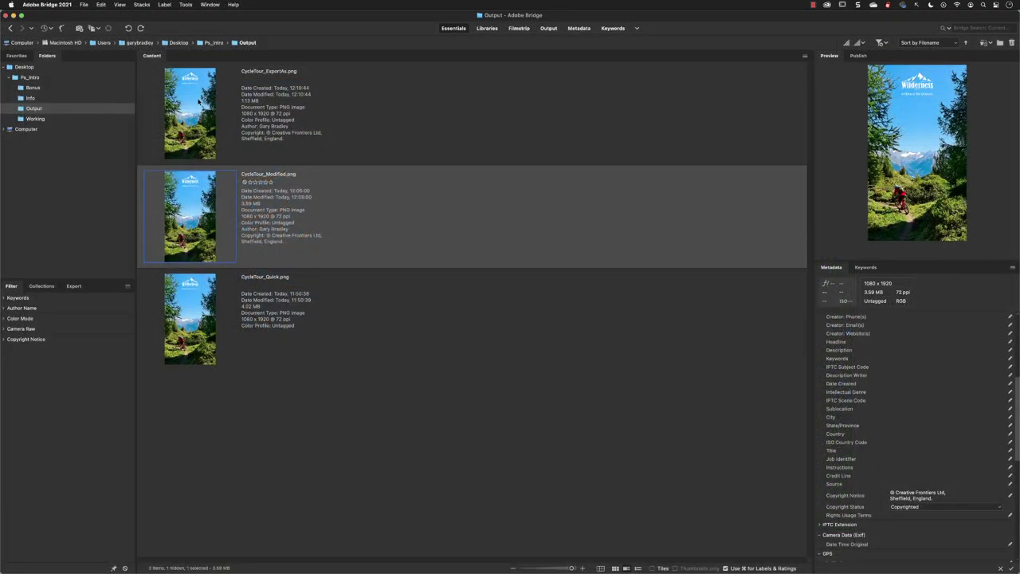
left_click(193, 100)
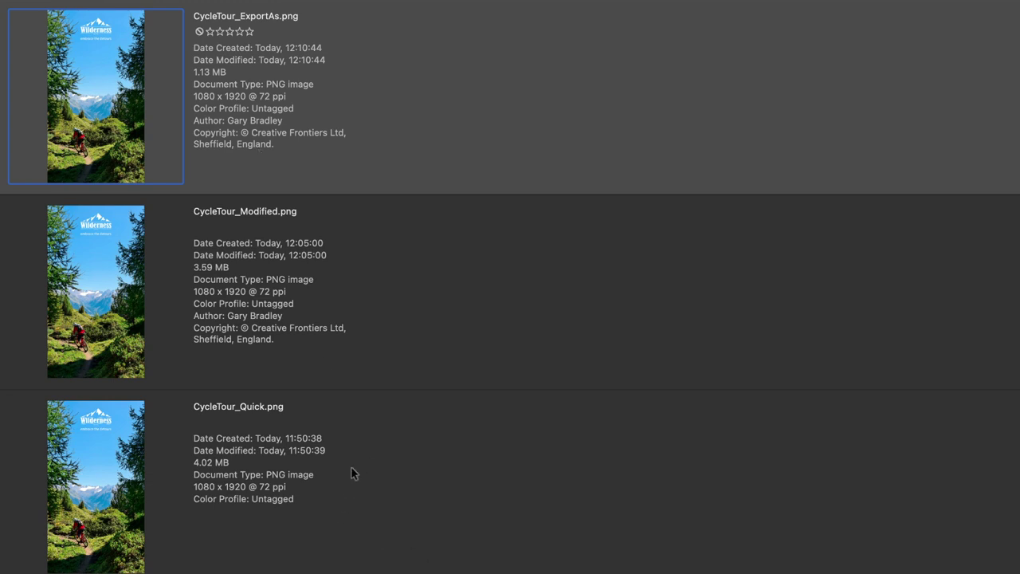
left_click(386, 474, "shift")
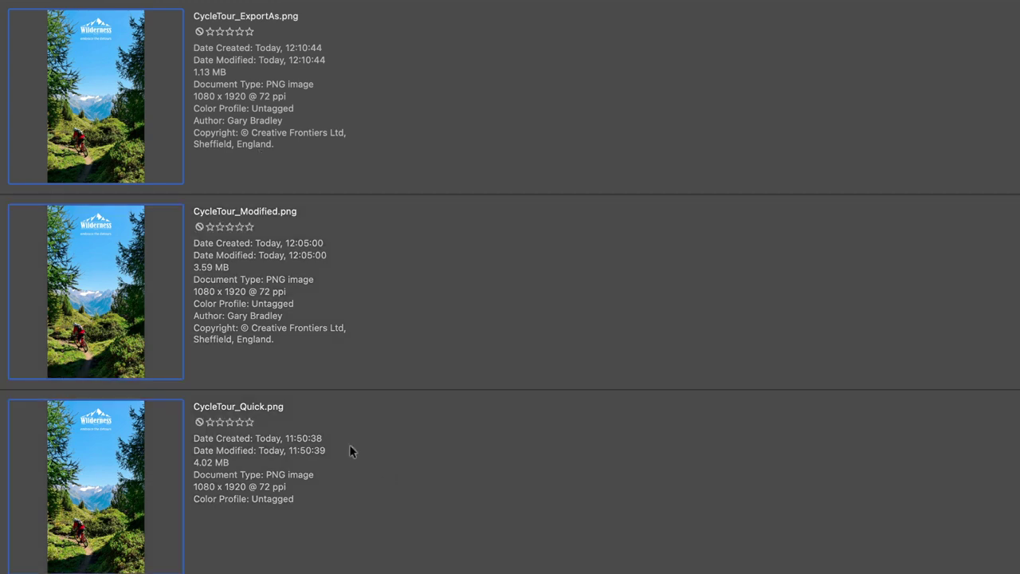
right_click(121, 68)
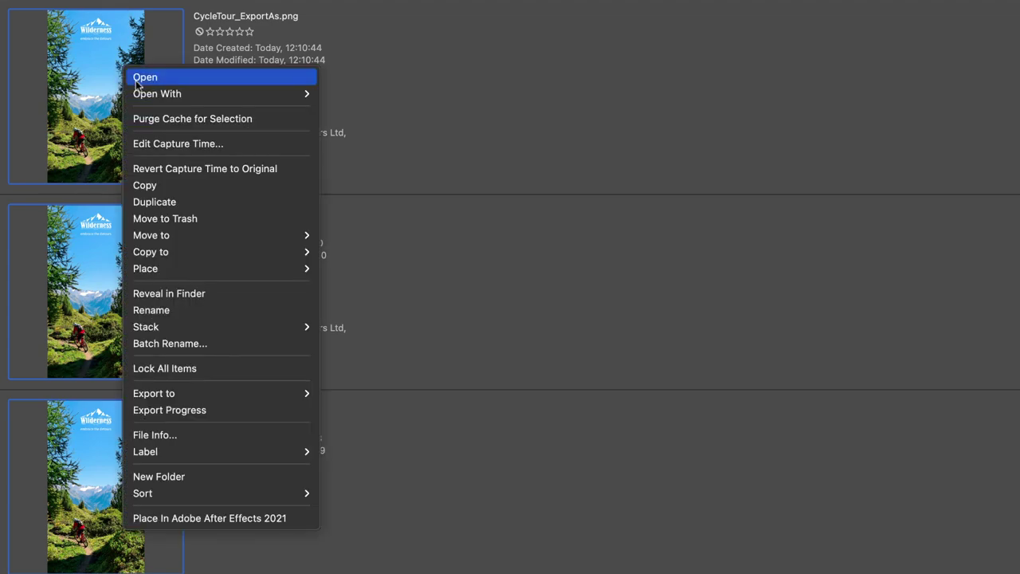
left_click(137, 80)
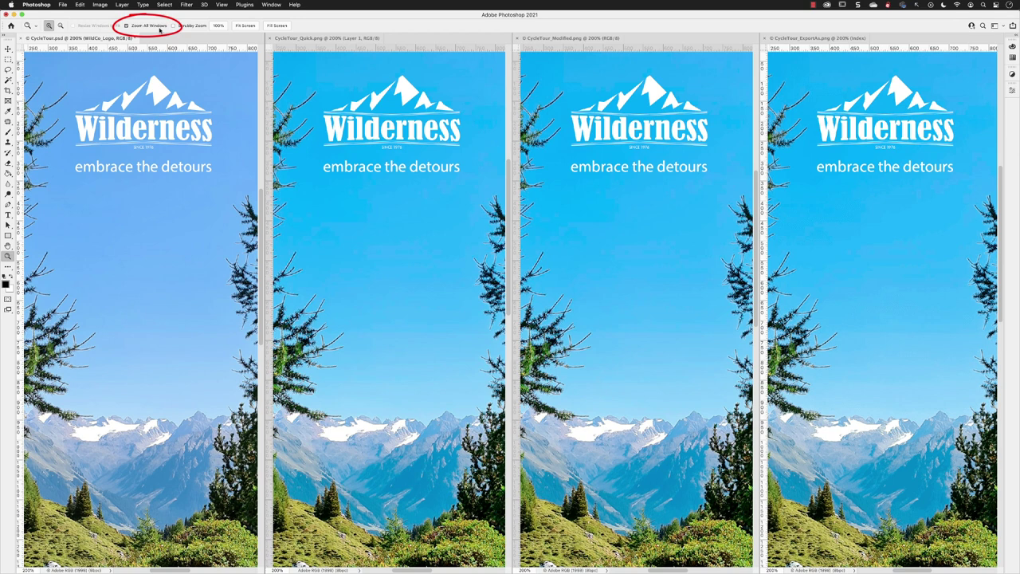
left_click(876, 298)
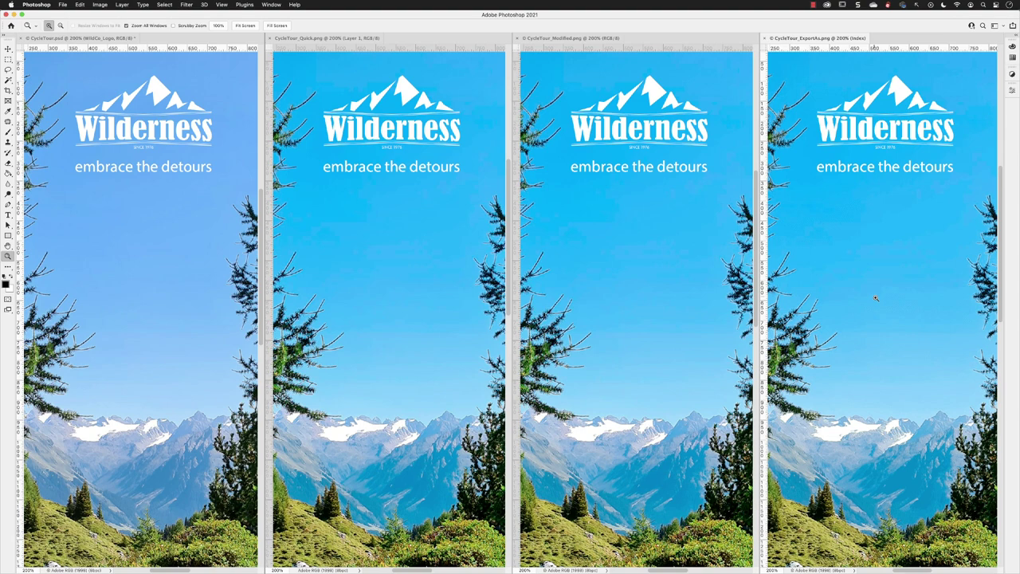
Step: Zoom all four CycleTour windows in together to 800% with the Zoom tool
left_click(887, 355)
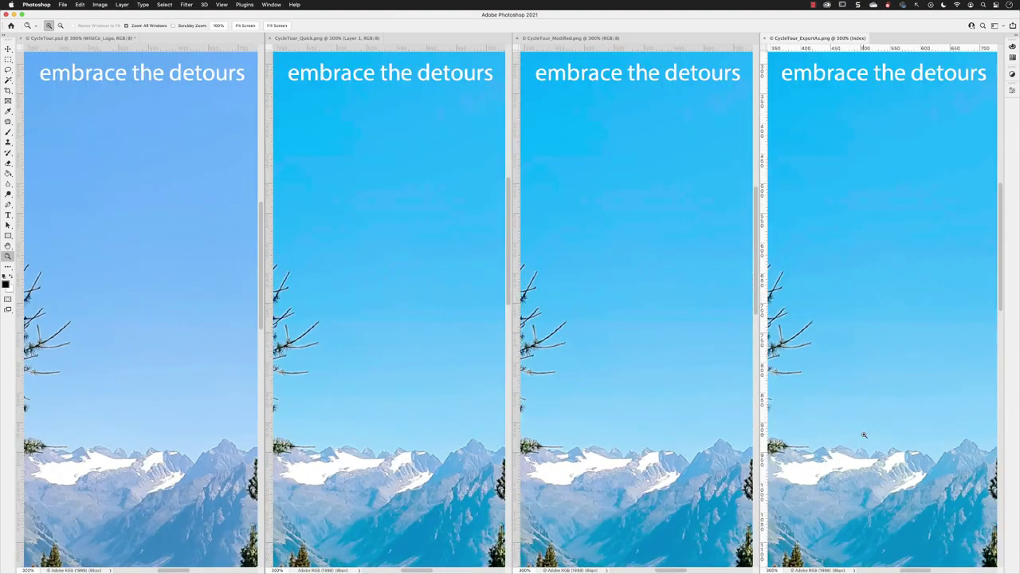
left_click(865, 432)
left_click(882, 431)
left_click(875, 451)
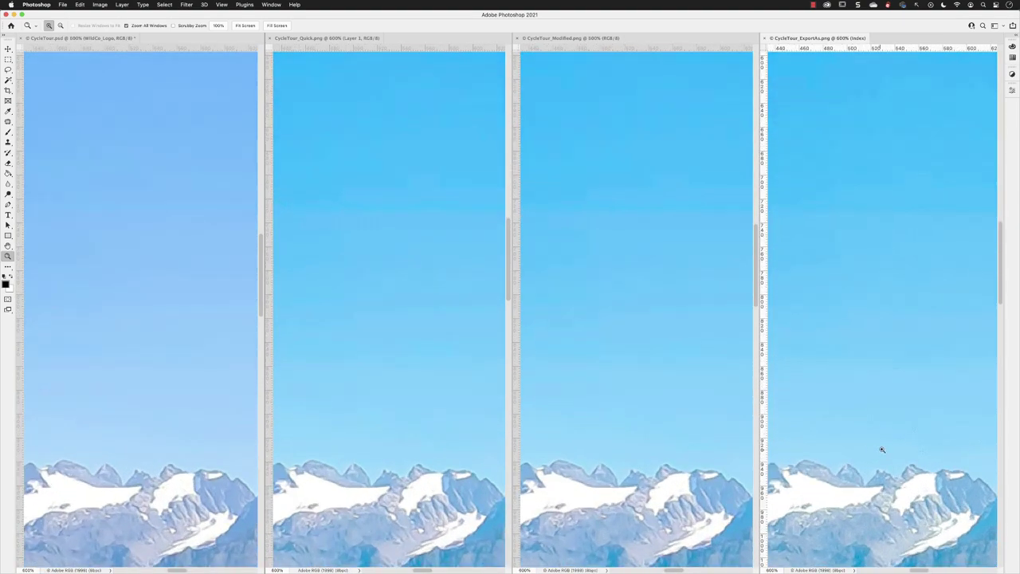
left_click(883, 451)
left_click(901, 454)
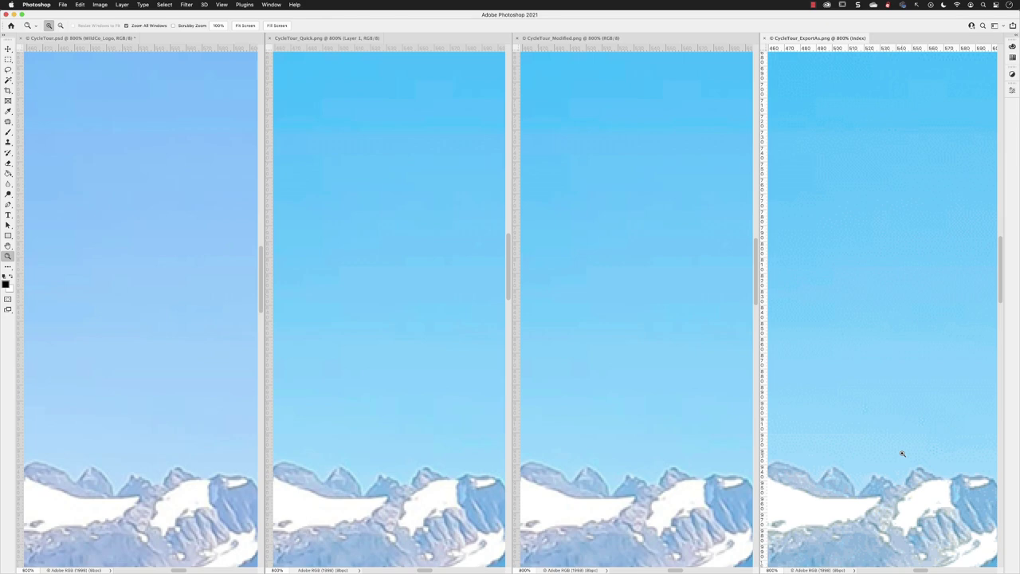
Step: Pan all four windows together to bring the tree branches into view
left_click_drag(903, 462, 855, 452)
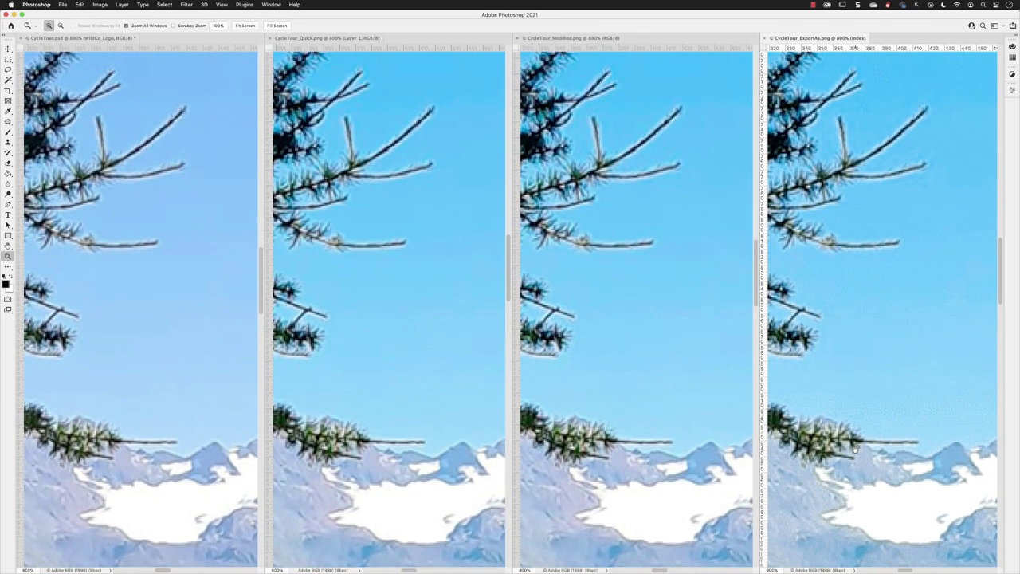